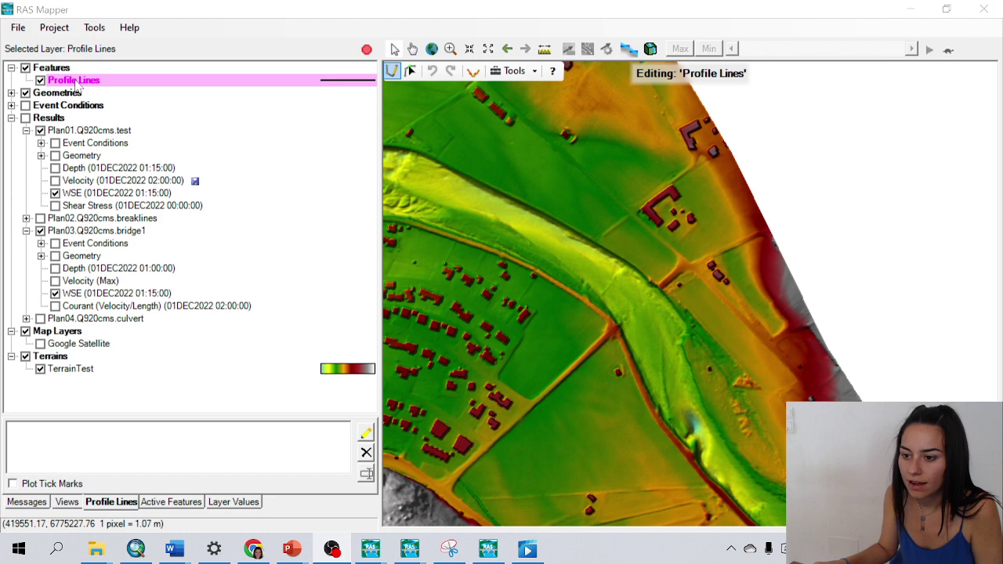
Open the context menu of the Profile Lines layer in the Features tree
right_click(78, 85)
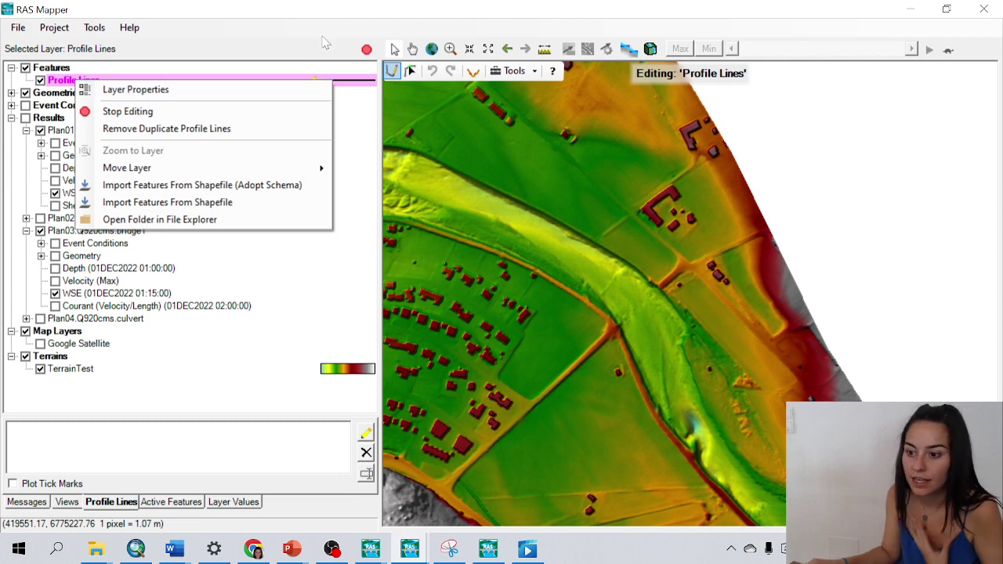
Draw Profile Line 1 upstream along the river centreline from the lower-right bend, keeping the default name
left_click(393, 71)
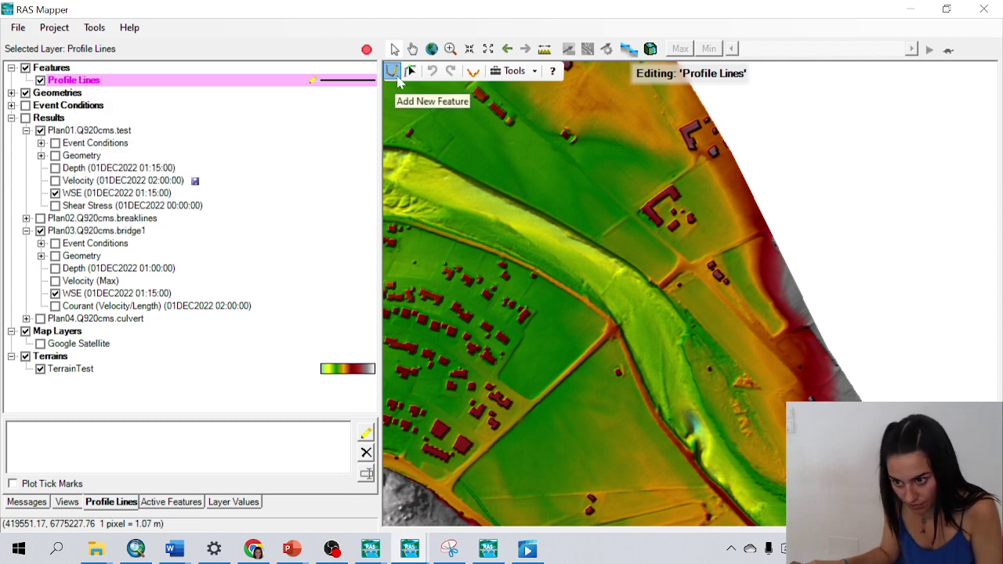
left_click(393, 71)
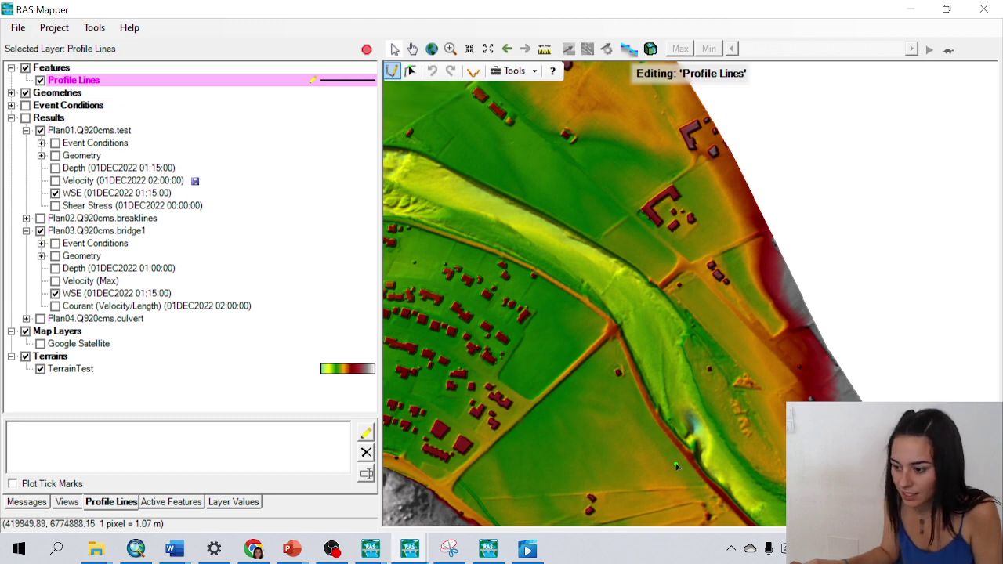
left_click(705, 449)
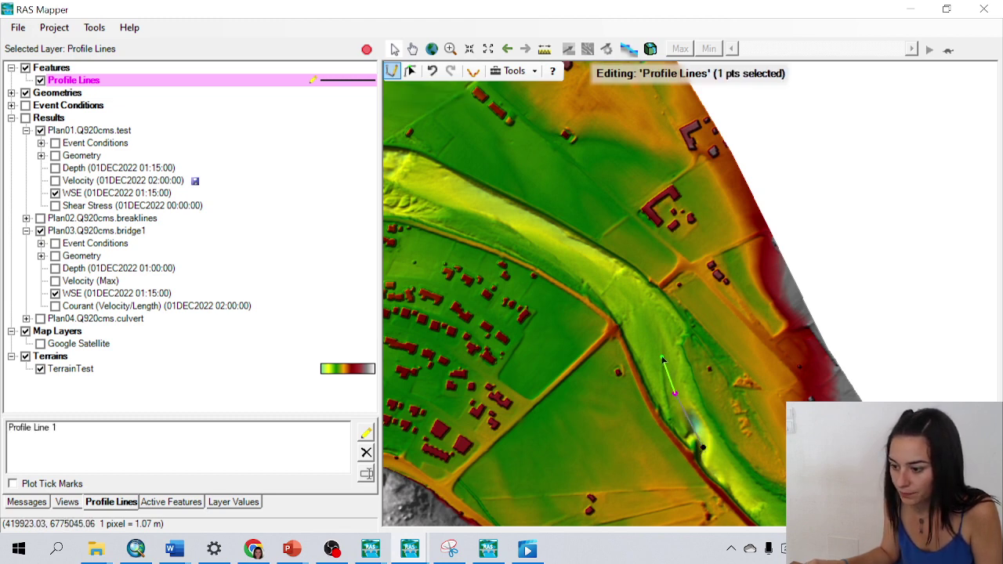
left_click(636, 304)
left_click(603, 277)
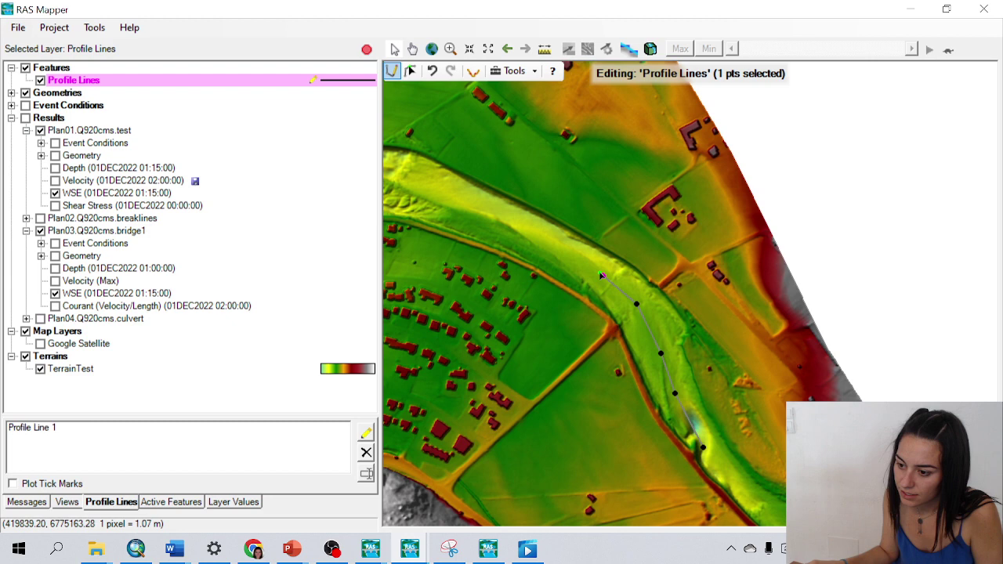
left_click(562, 247)
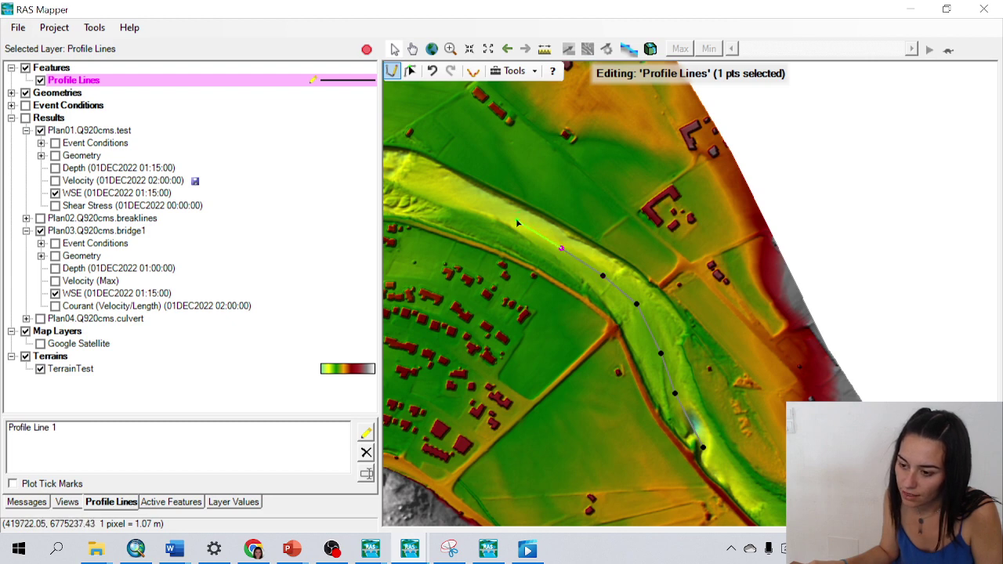
double_click(516, 224)
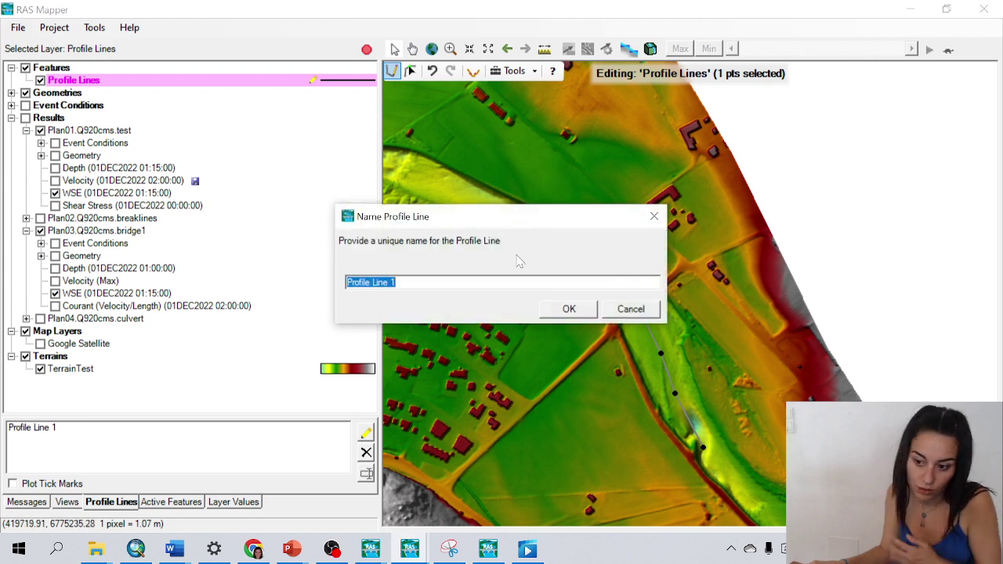
left_click(579, 314)
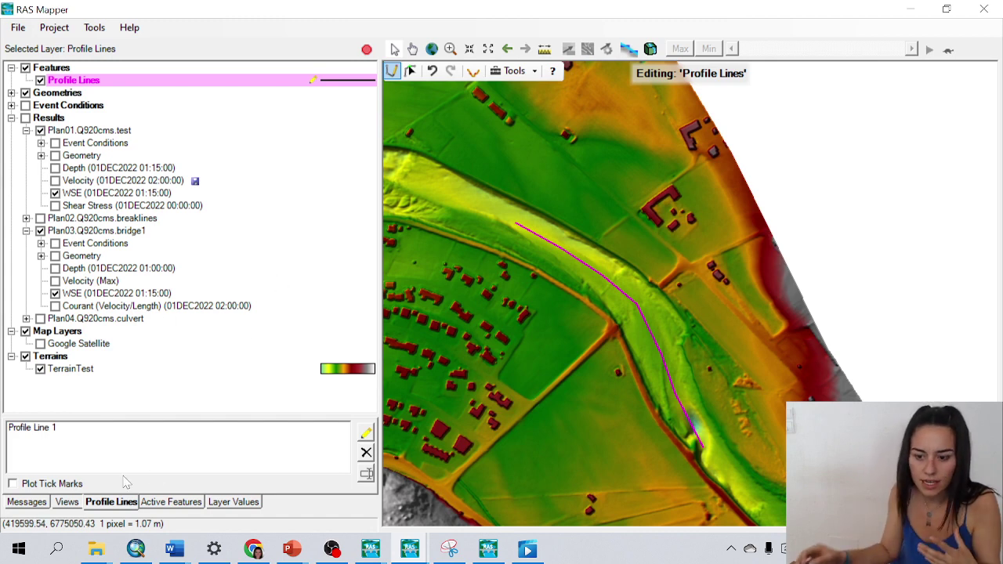
Draw a two-point Profile Line 2 across the channel near the lower-right bend and accept its name
left_click(366, 432)
left_click(647, 450)
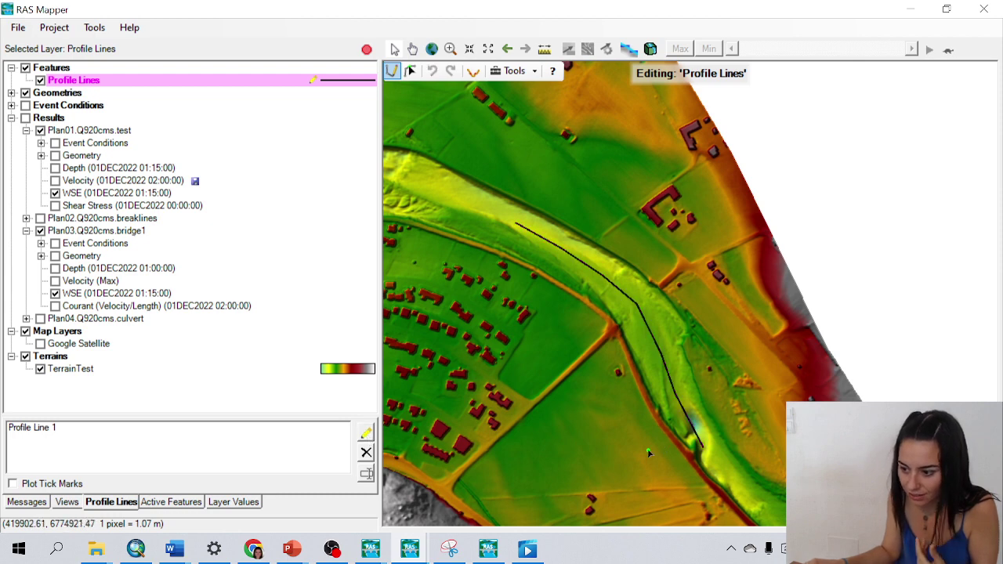
double_click(718, 394)
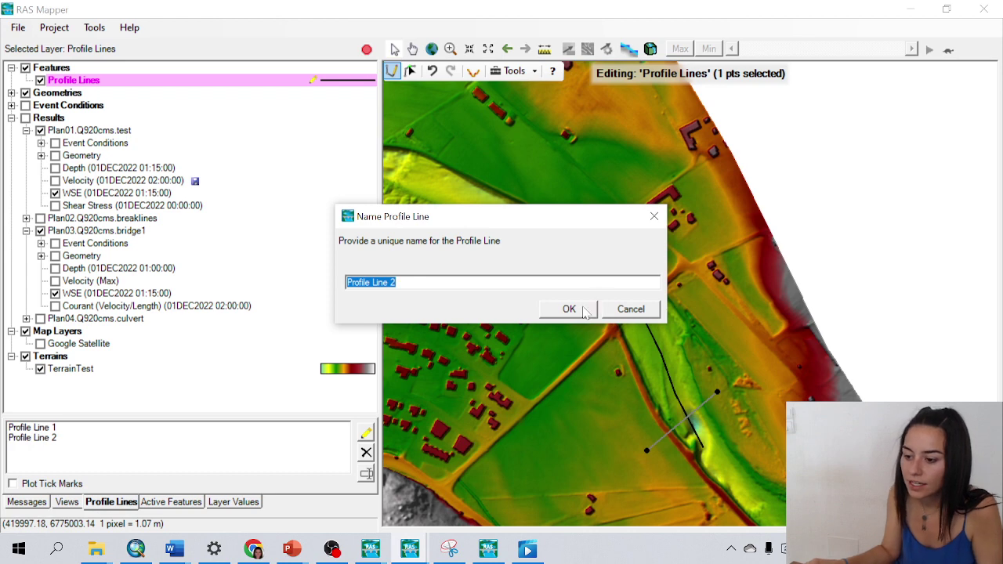
left_click(580, 311)
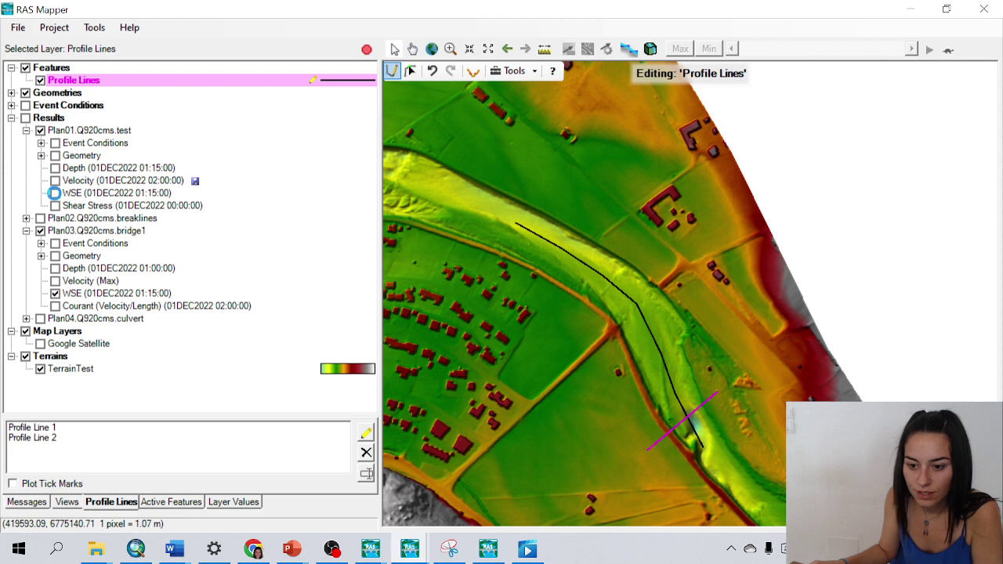
Turn on Plan01 WSE (01DEC2022 01:15:00) and bring up Profile Line 1's context menu
left_click(55, 193)
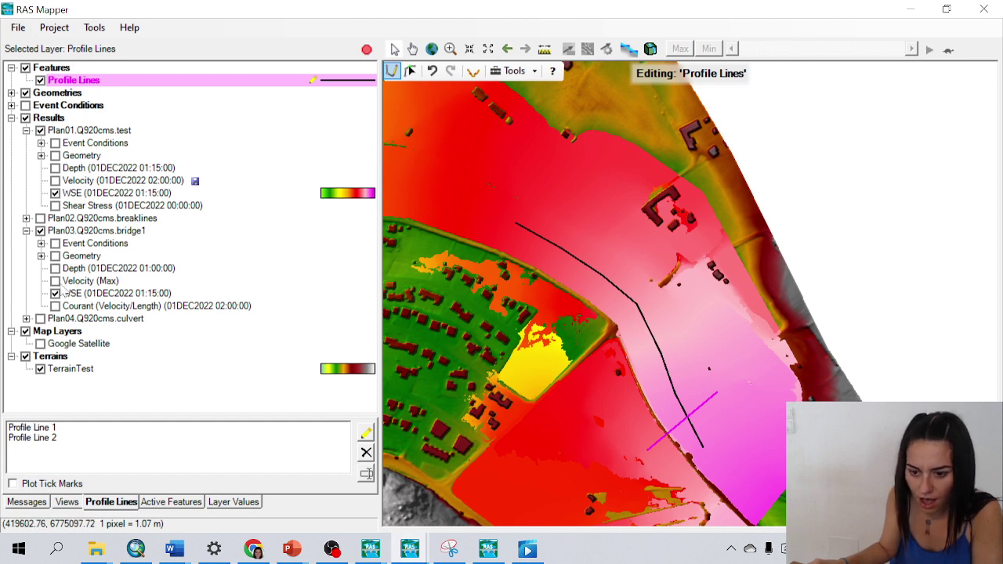
right_click(49, 433)
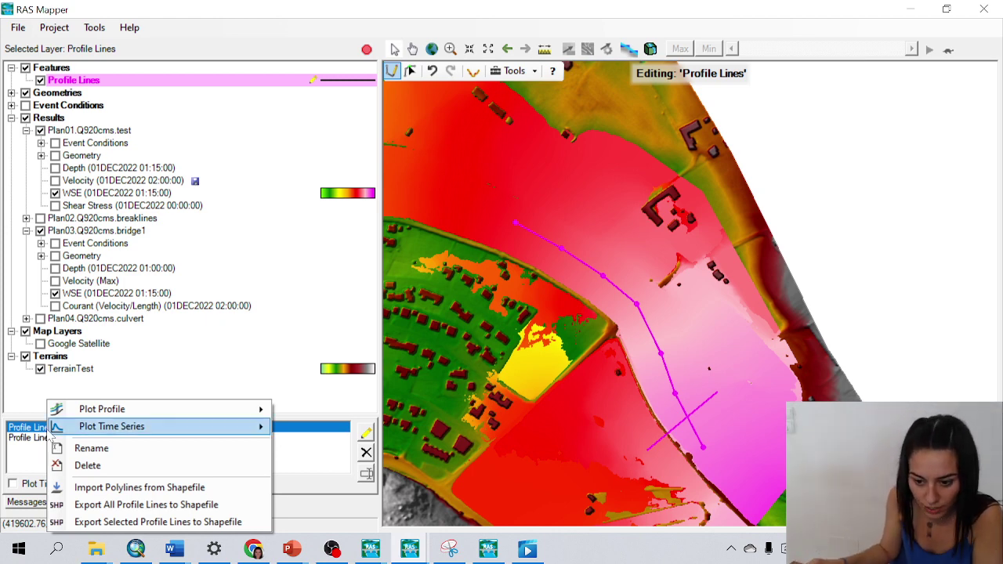
Plot the water surface elevation profile along Profile Line 1, then move and shrink the plot window
mouse_move(196, 409)
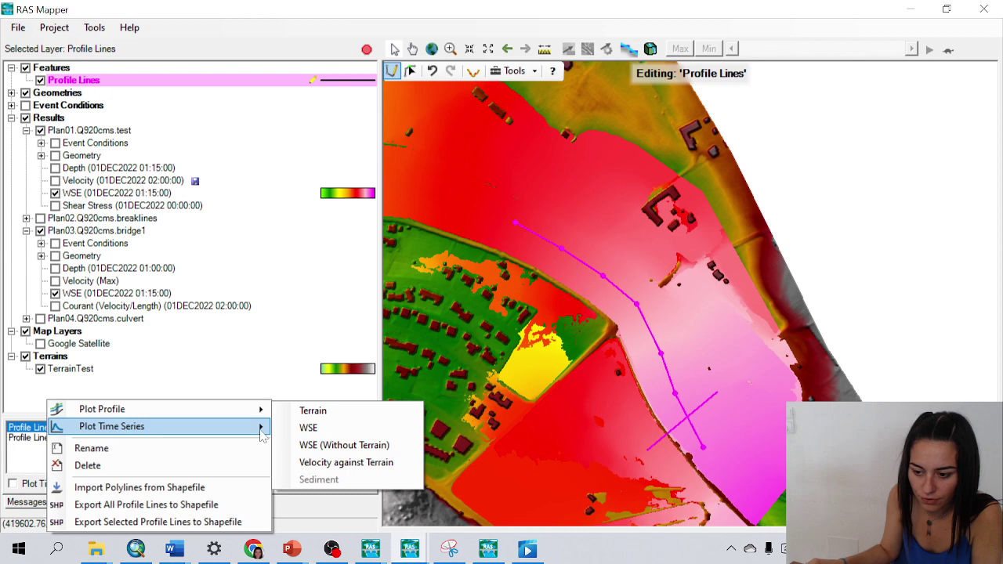
left_click(325, 430)
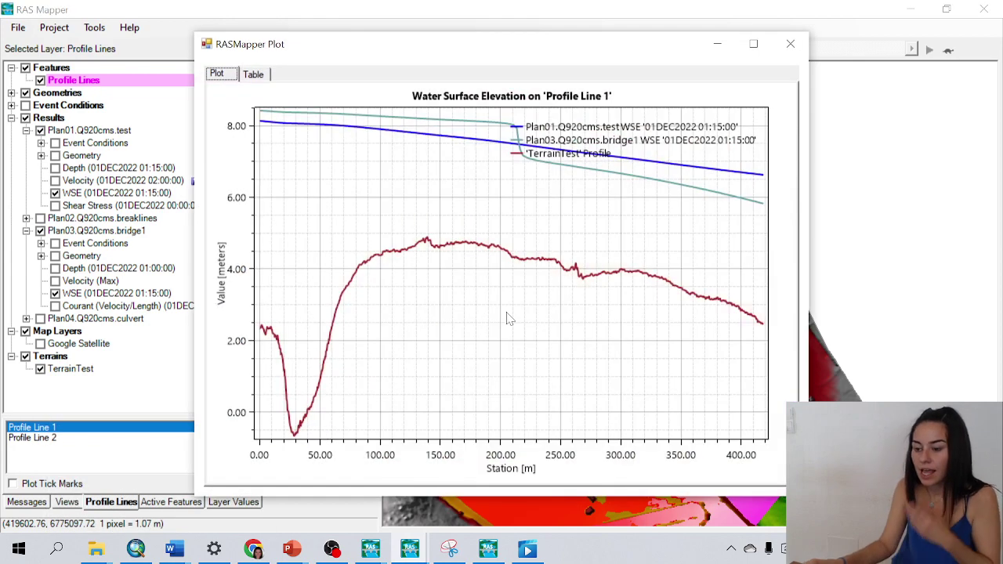
left_click_drag(487, 52, 391, 82)
left_click_drag(714, 65, 633, 140)
Check the data table, show Plan03 WSE at 01DEC2022 01:30:00, then close the plot
mouse_move(265, 291)
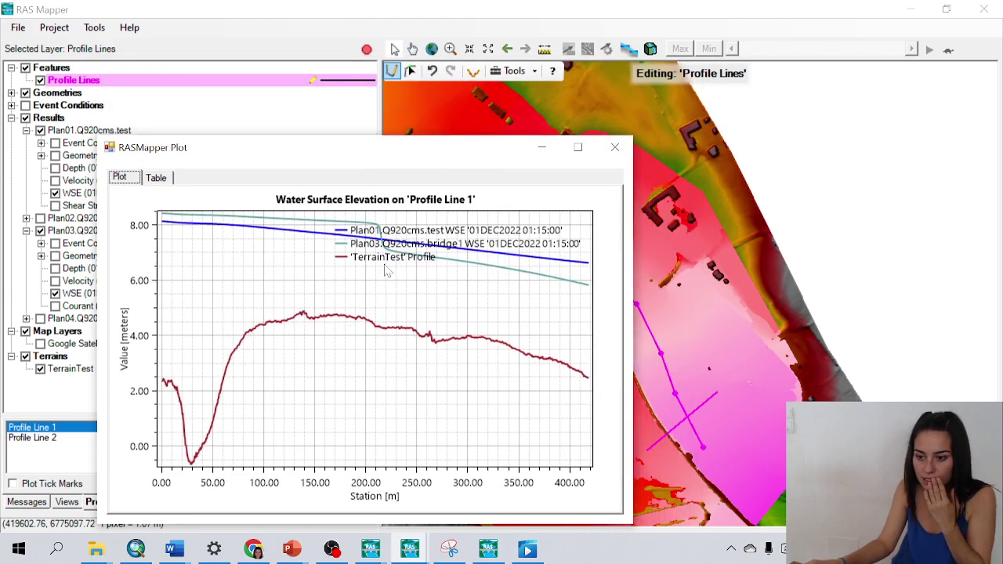
mouse_move(384, 267)
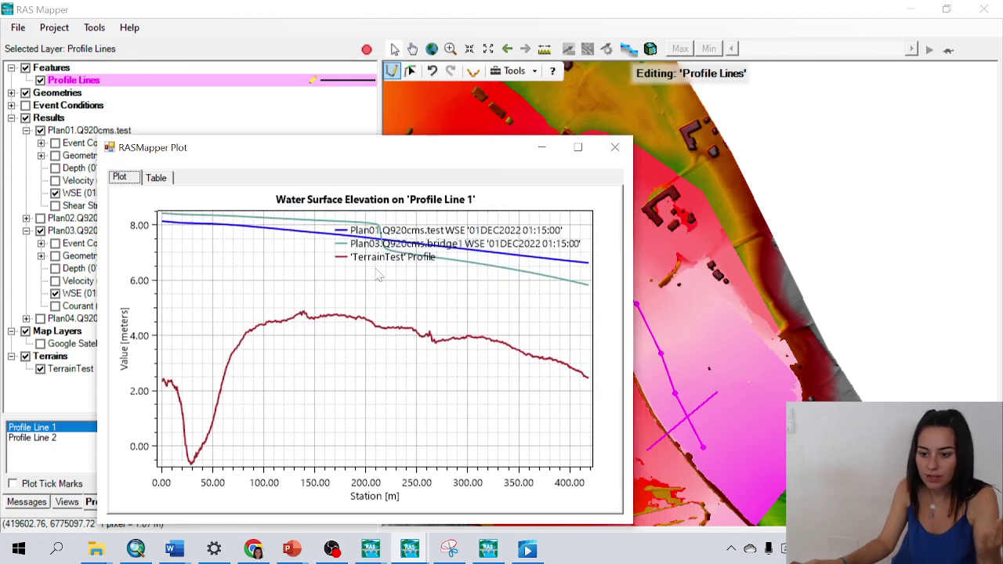
left_click(156, 177)
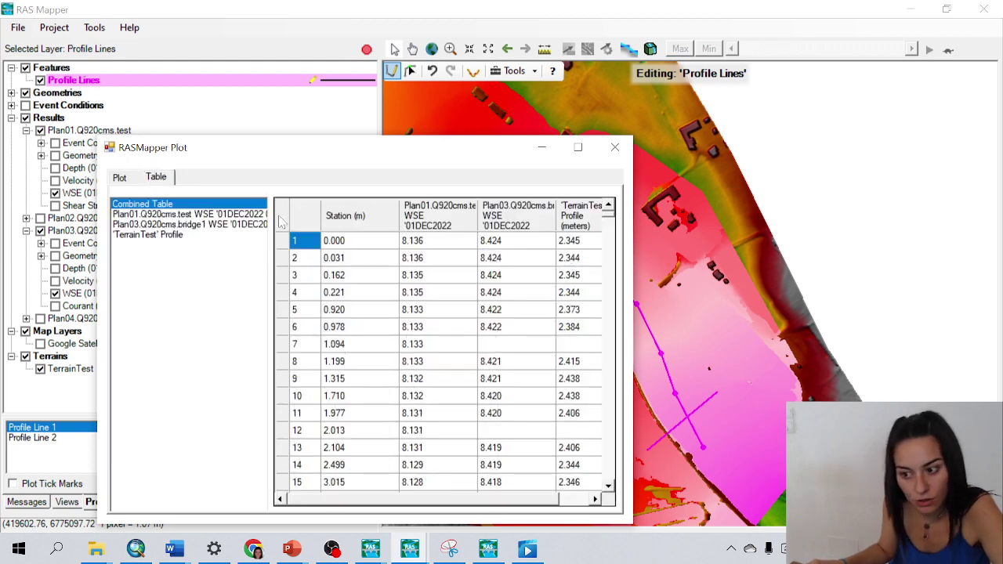
left_click(123, 181)
left_click(77, 293)
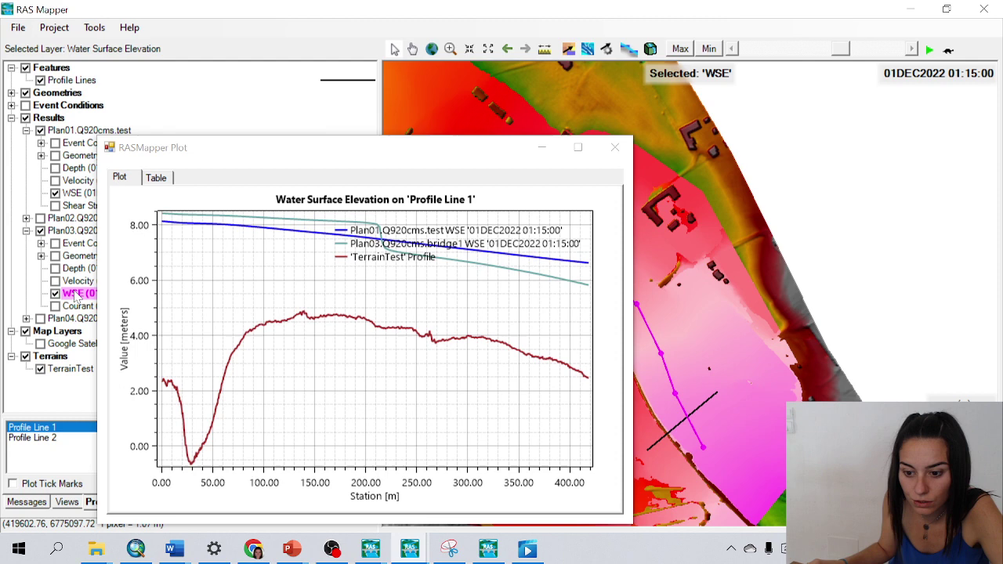
left_click_drag(839, 49, 864, 72)
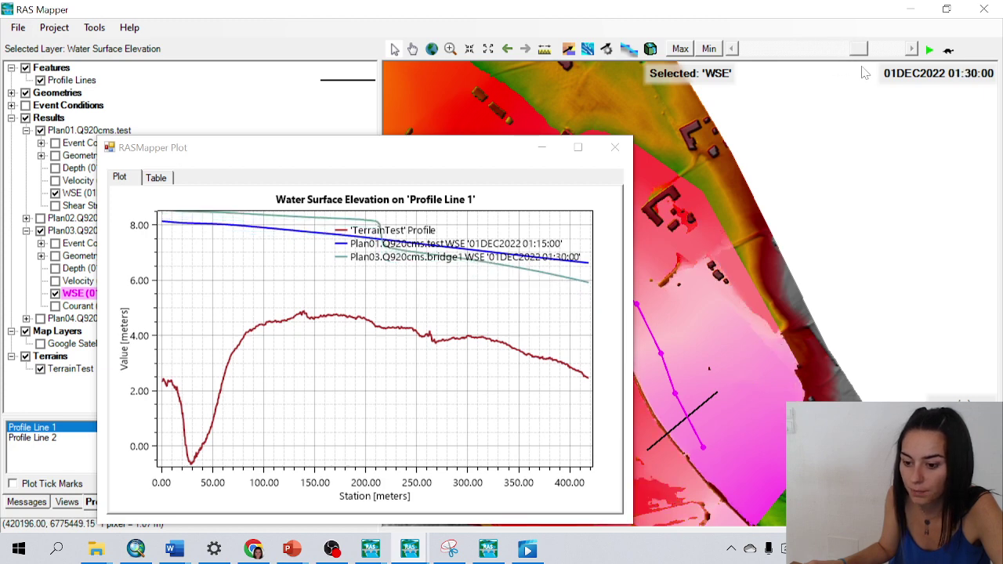
left_click(616, 156)
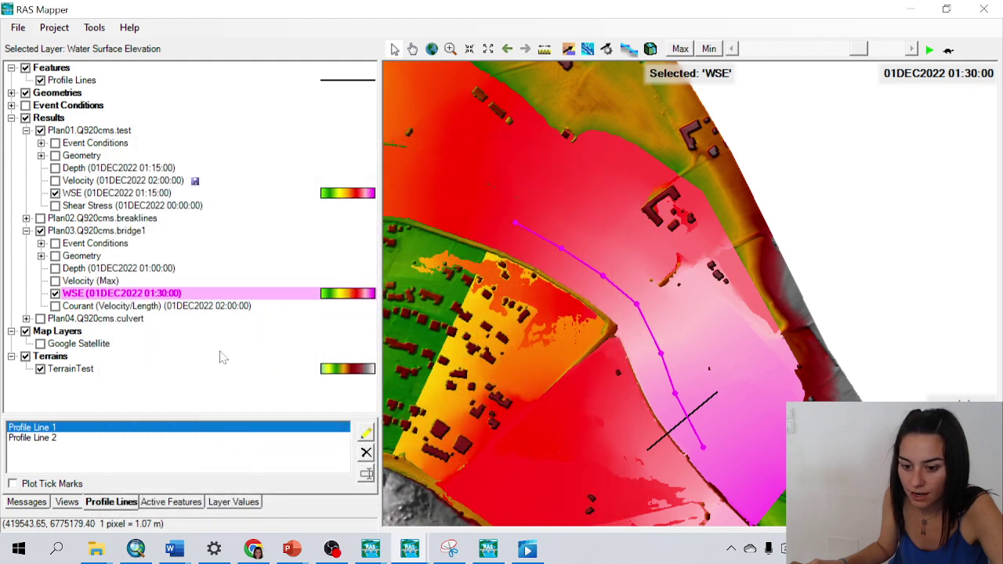
Plot flow through Profile Line 2 for Plan01 and Plan03, then move the plot window aside
left_click(47, 438)
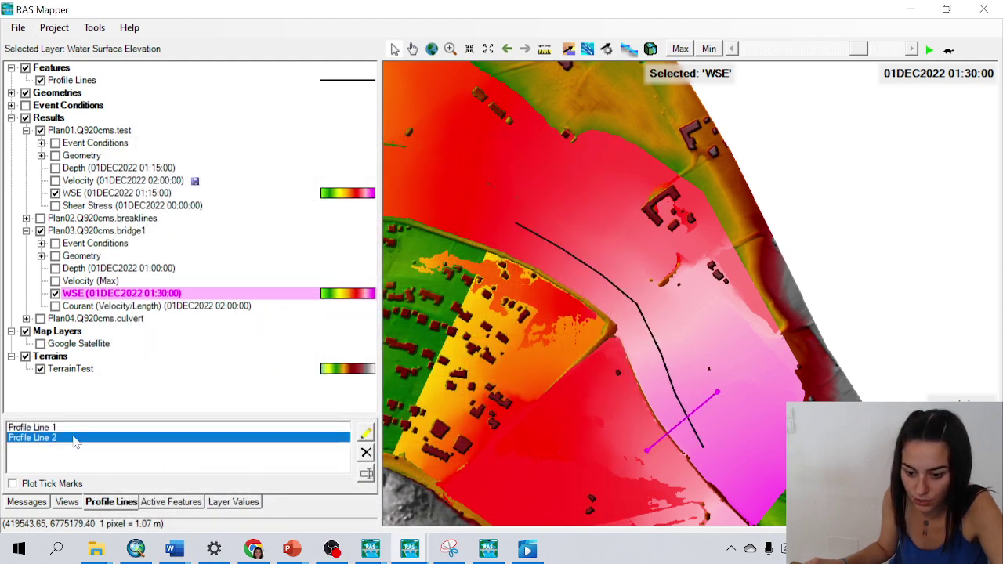
right_click(47, 438)
mouse_move(94, 430)
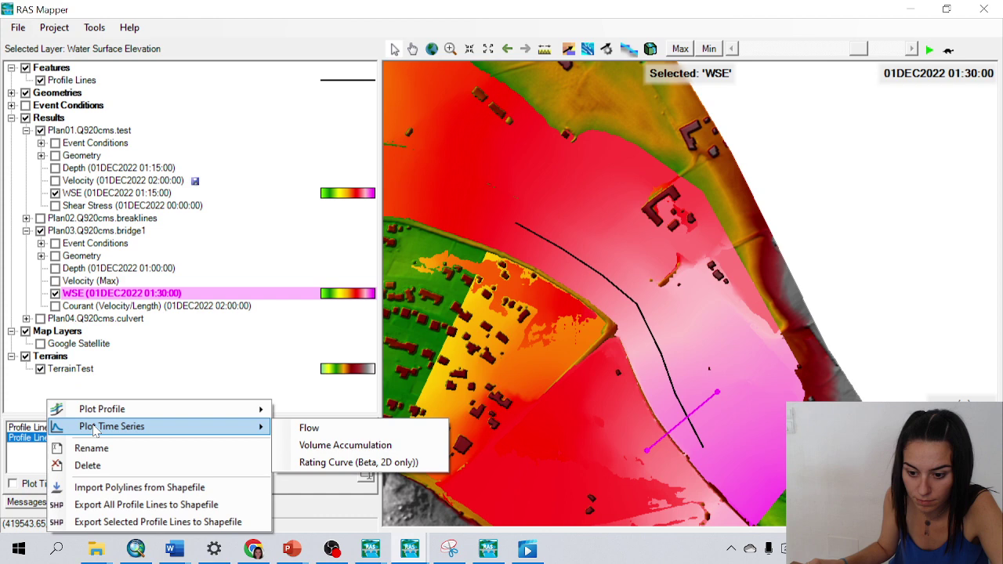
left_click(304, 431)
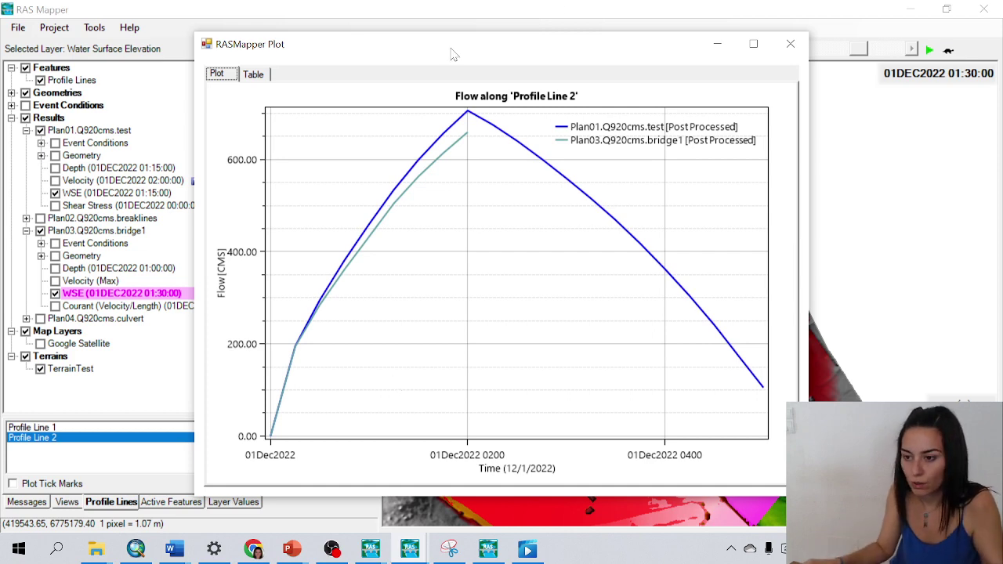
left_click_drag(455, 54, 303, 29)
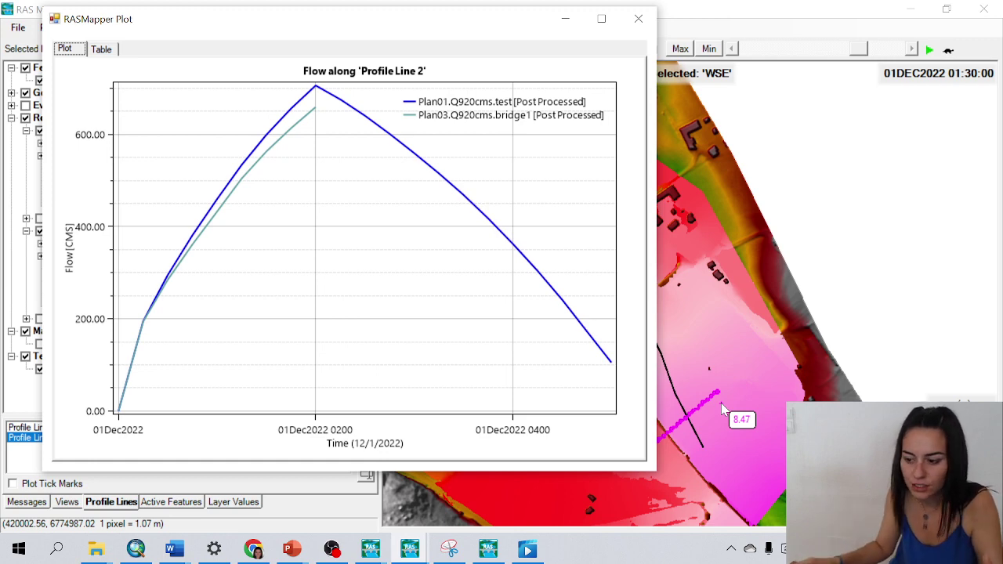
Switch to the HEC-RAS 6.3 window and show Plan03's stage and flow hydrograph for connection Brigeee
left_click(377, 558)
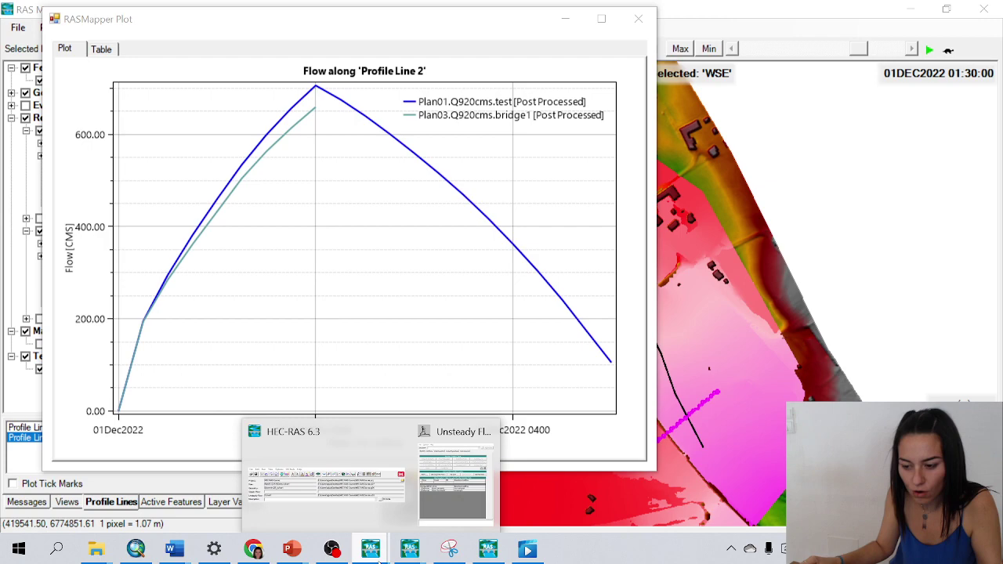
left_click(339, 519)
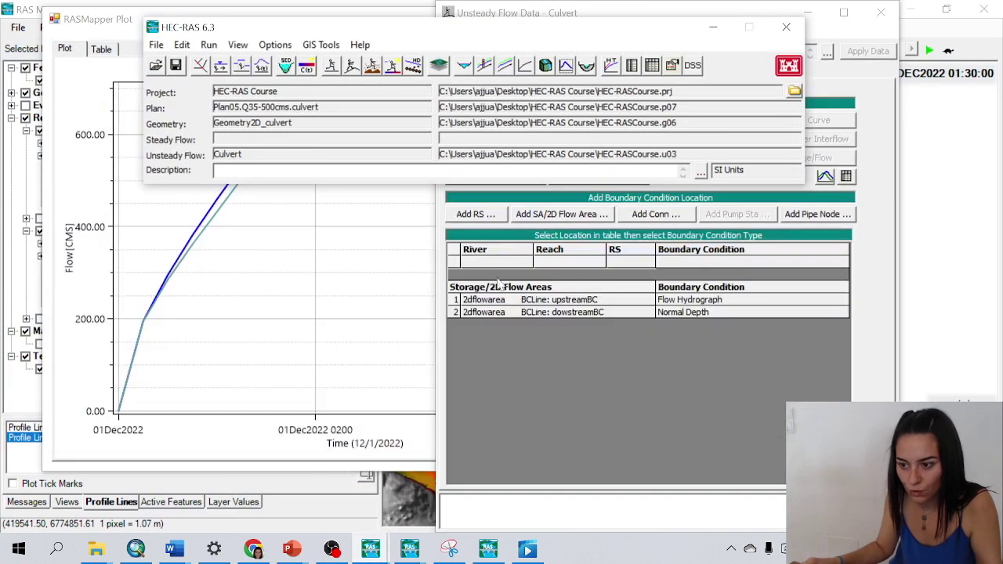
left_click(566, 67)
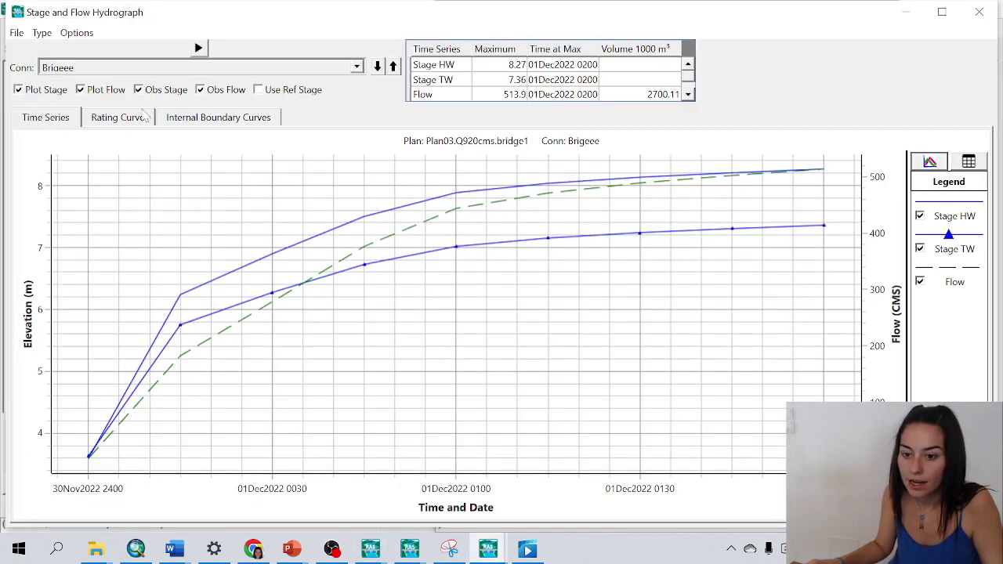
left_click(43, 34)
mouse_move(86, 34)
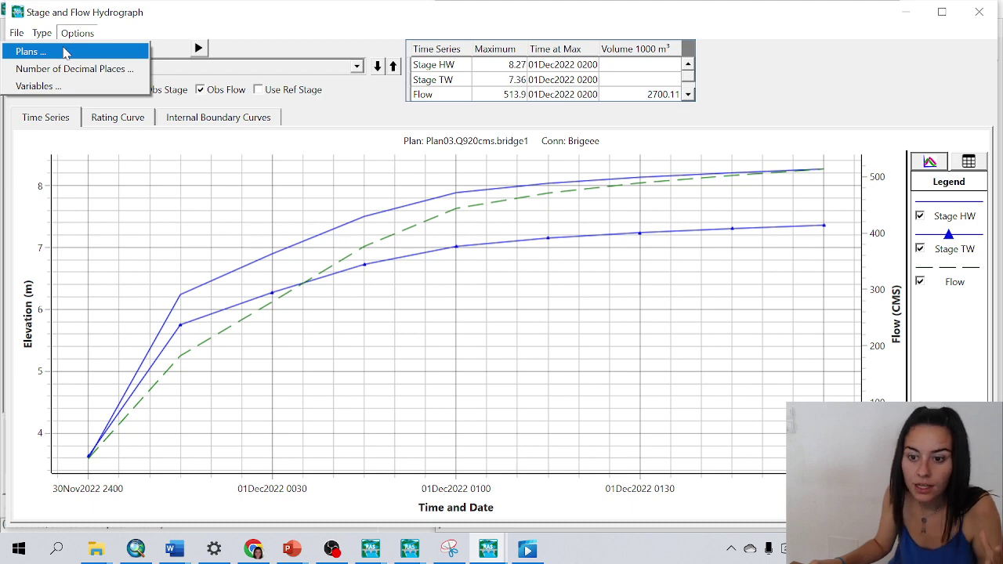
left_click(31, 51)
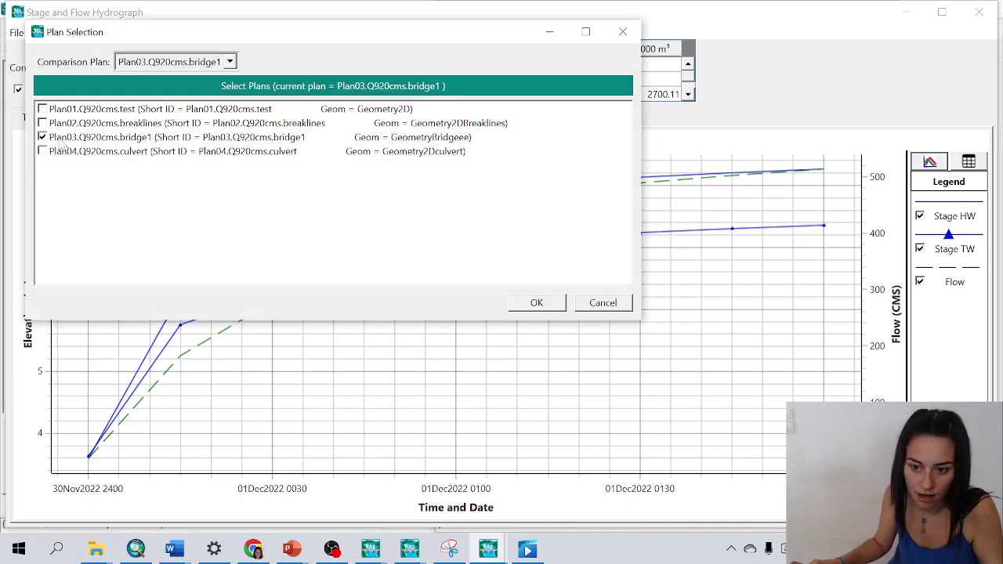
left_click(537, 303)
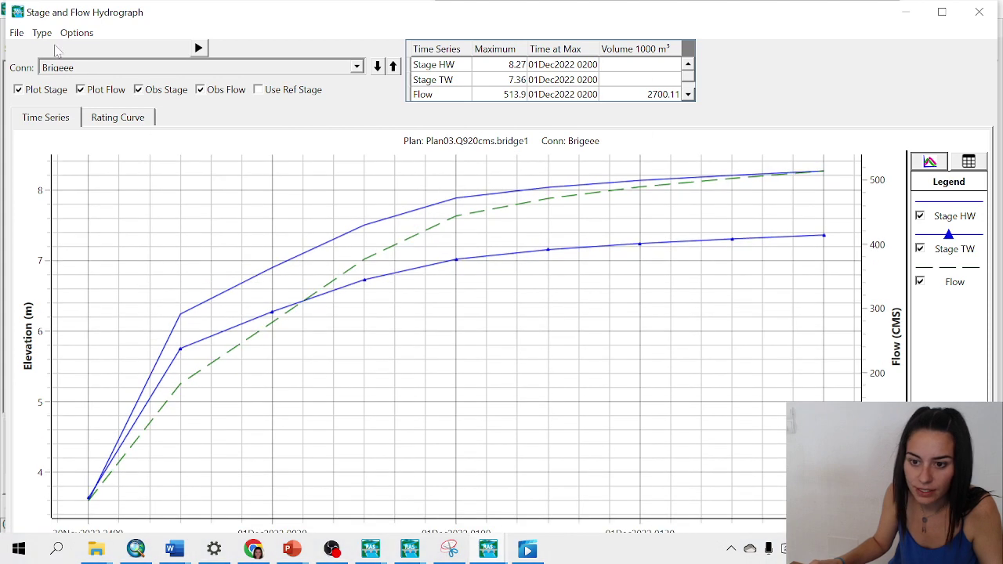
left_click(45, 34)
left_click(47, 35)
left_click(239, 69)
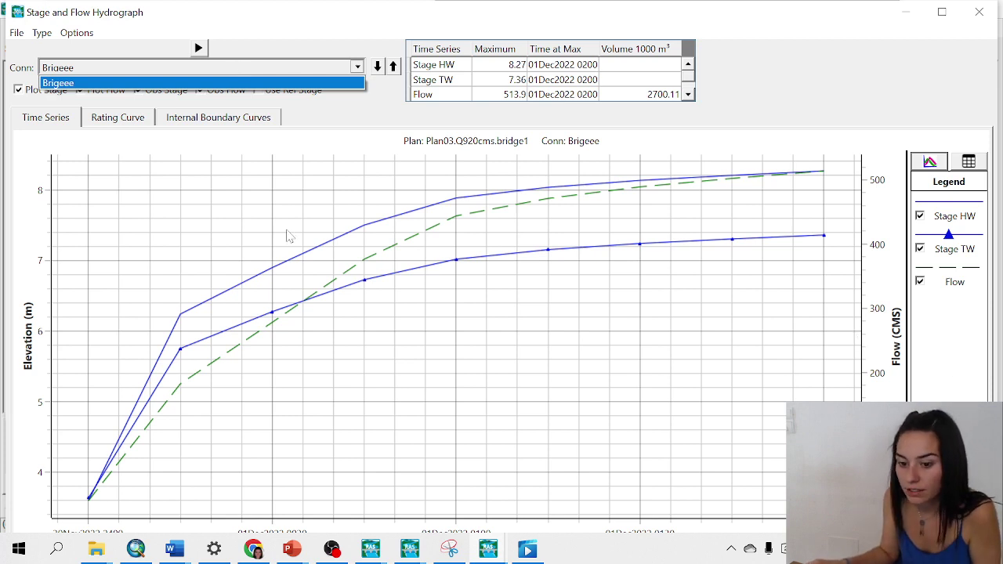
left_click(41, 34)
Set the hydrograph type to SA/2D Flow Area - BCLines and list the BC lines to show upstreamBC
left_click(37, 33)
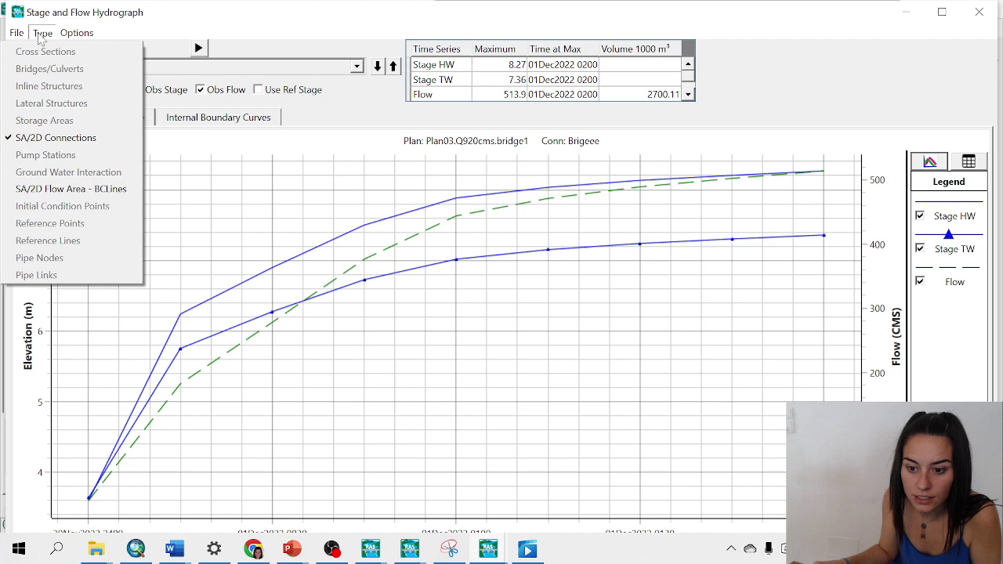
left_click(82, 192)
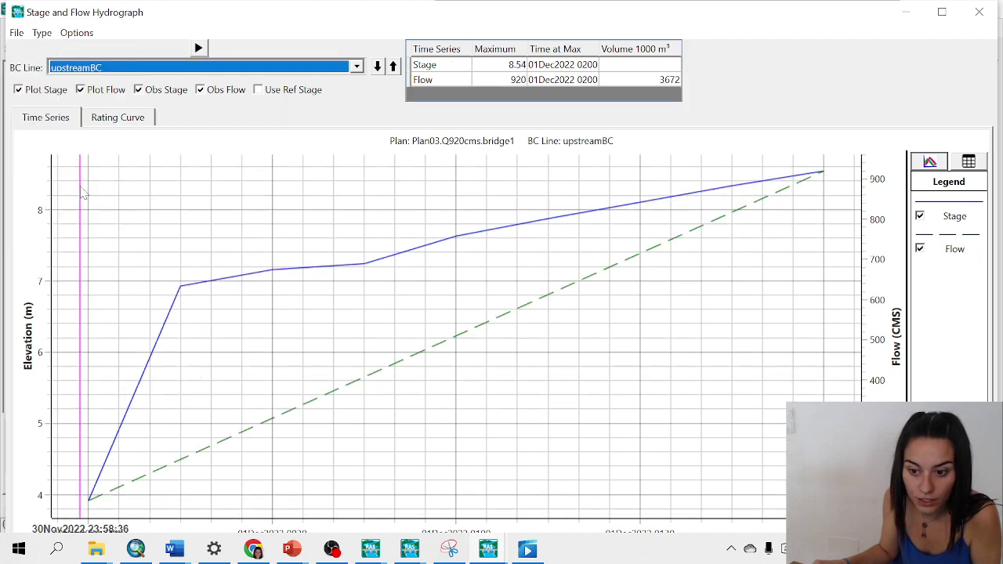
left_click(92, 70)
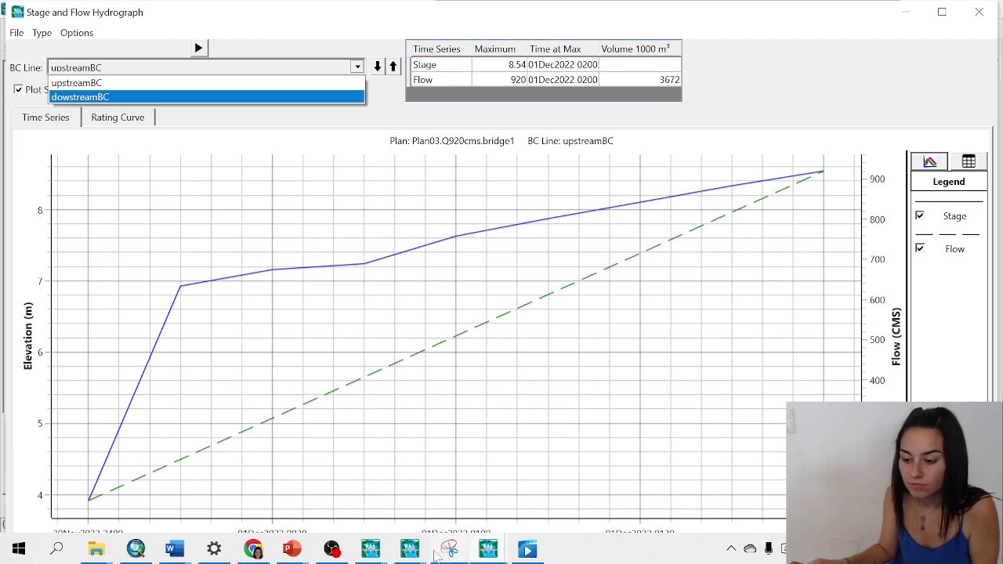
mouse_move(485, 553)
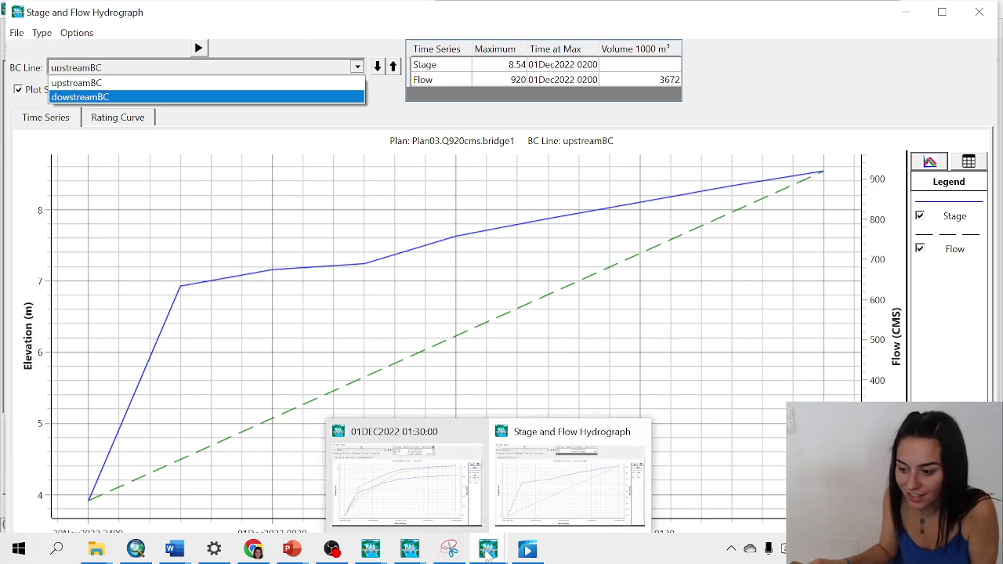